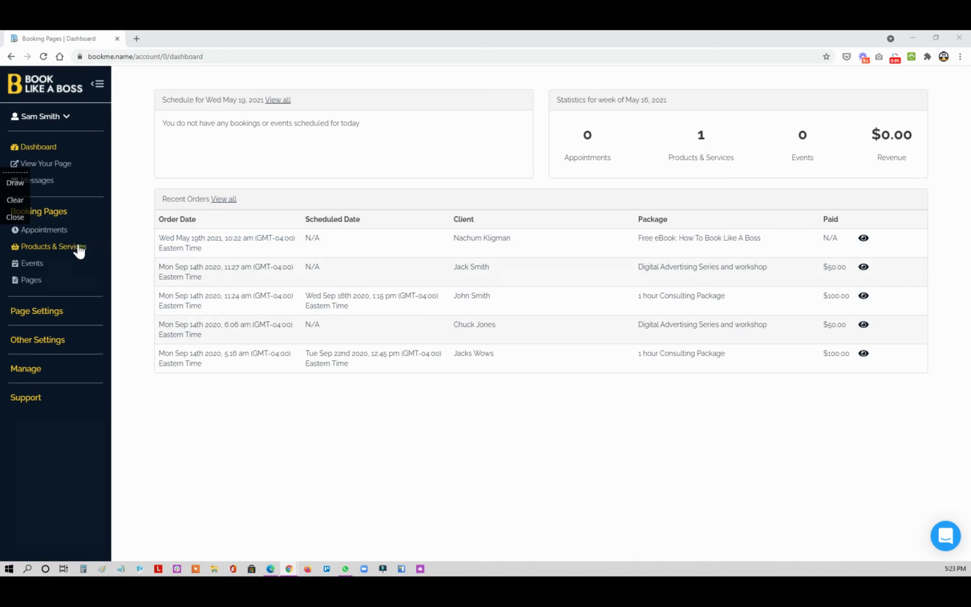
- Show the Products & Services list and the Free eBook card's action menu
click(53, 247)
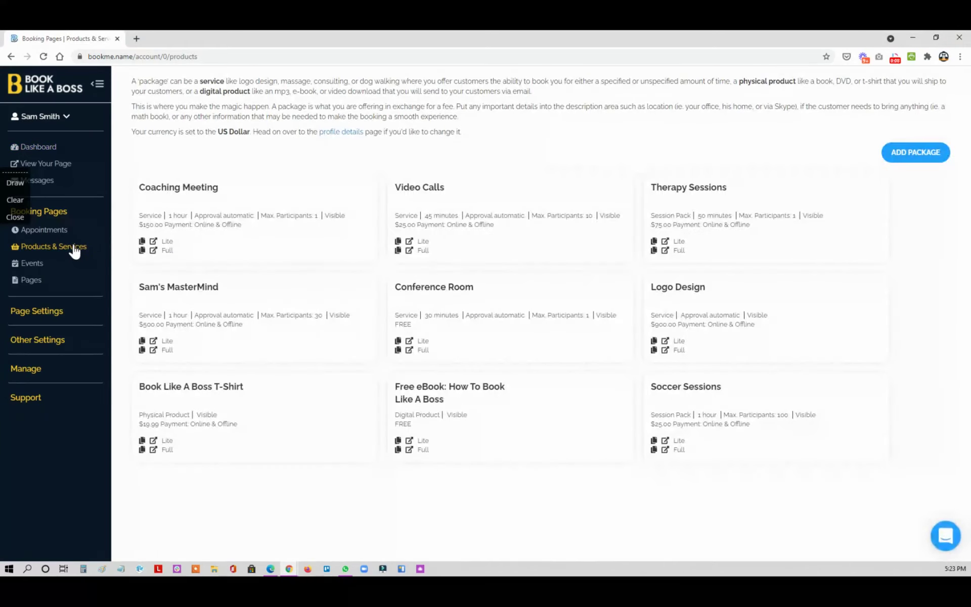
mouse_move(510, 418)
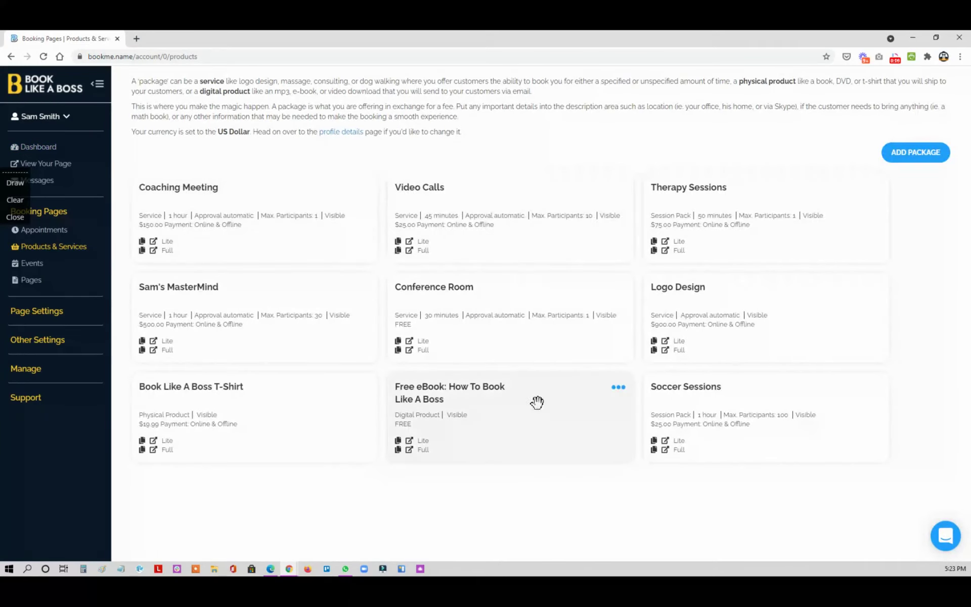
click(618, 388)
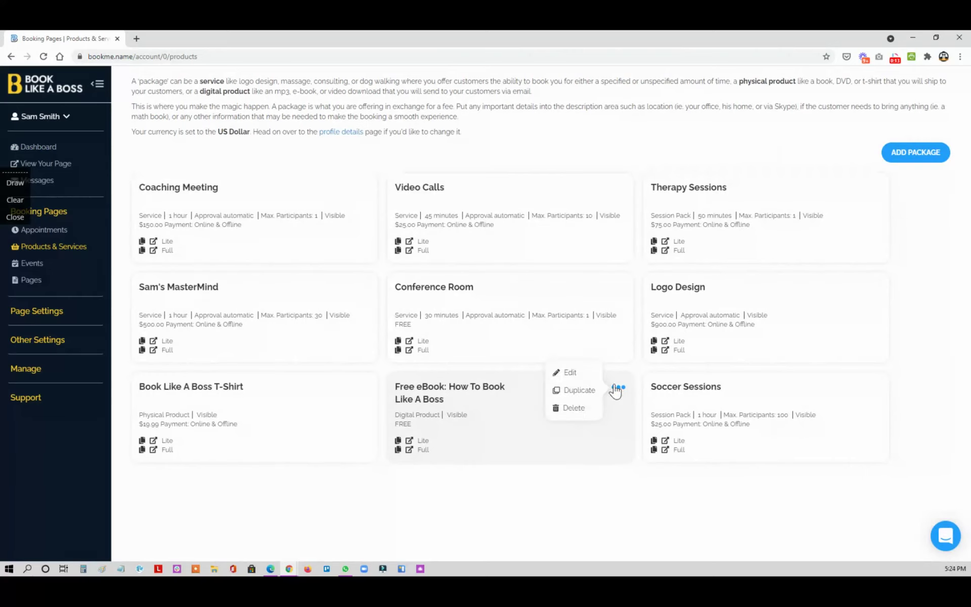
- Edit the Free eBook package, keeping its type as Digital Product
click(570, 373)
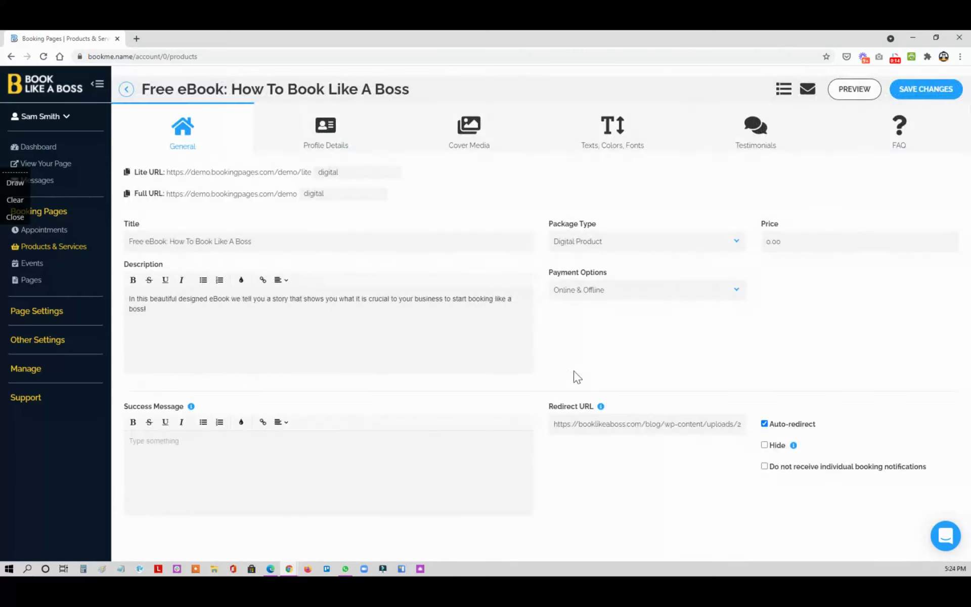
click(578, 243)
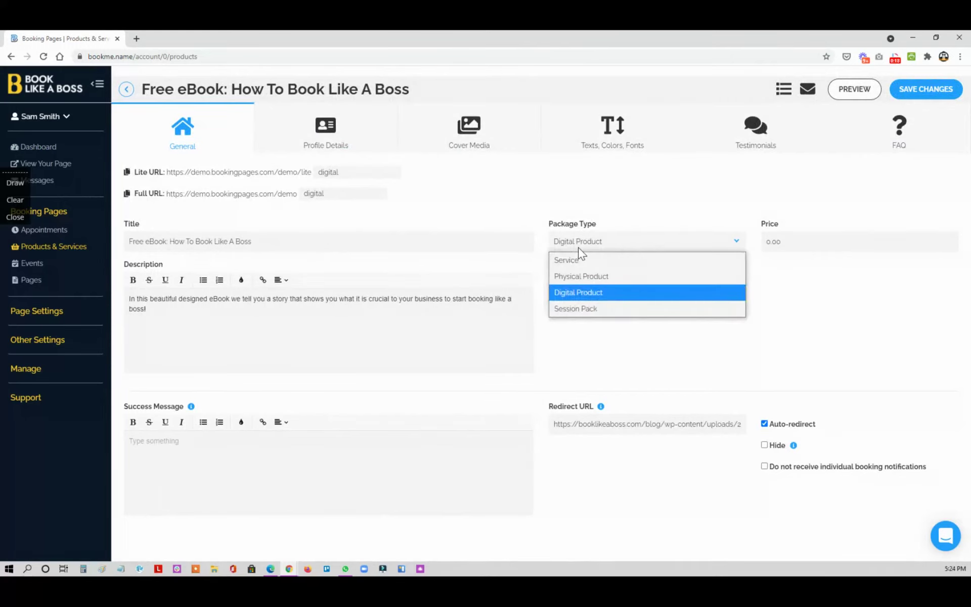
click(578, 248)
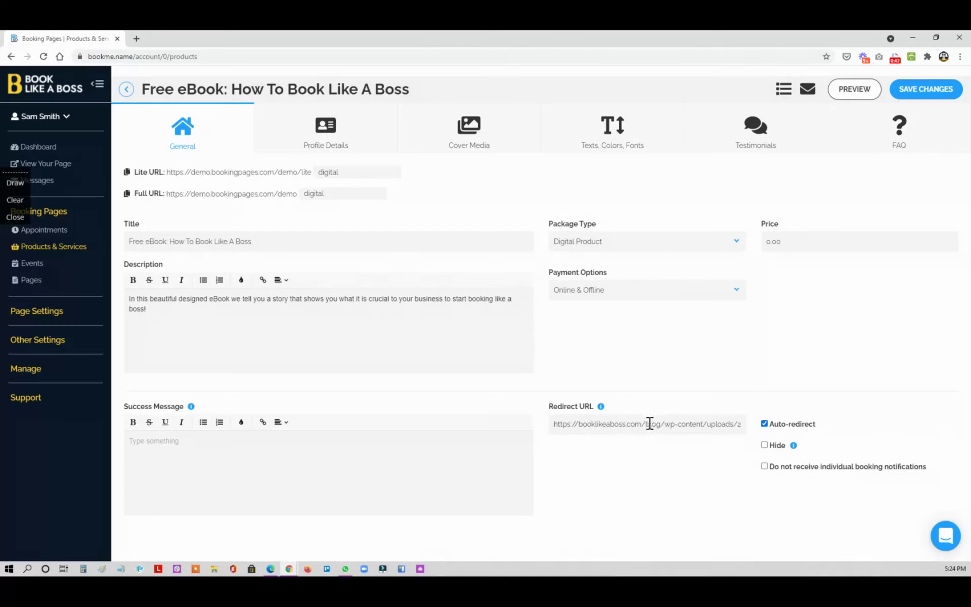
- Review the Profile Details, Cover Media, Texts, Testimonials and FAQ tabs, then bring up Custom Email Messages
click(341, 144)
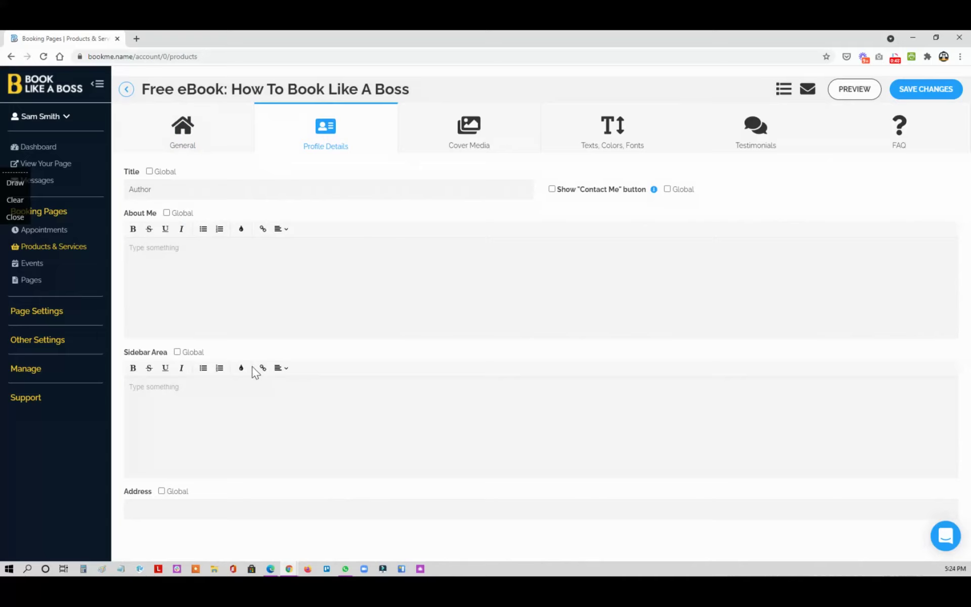
click(470, 141)
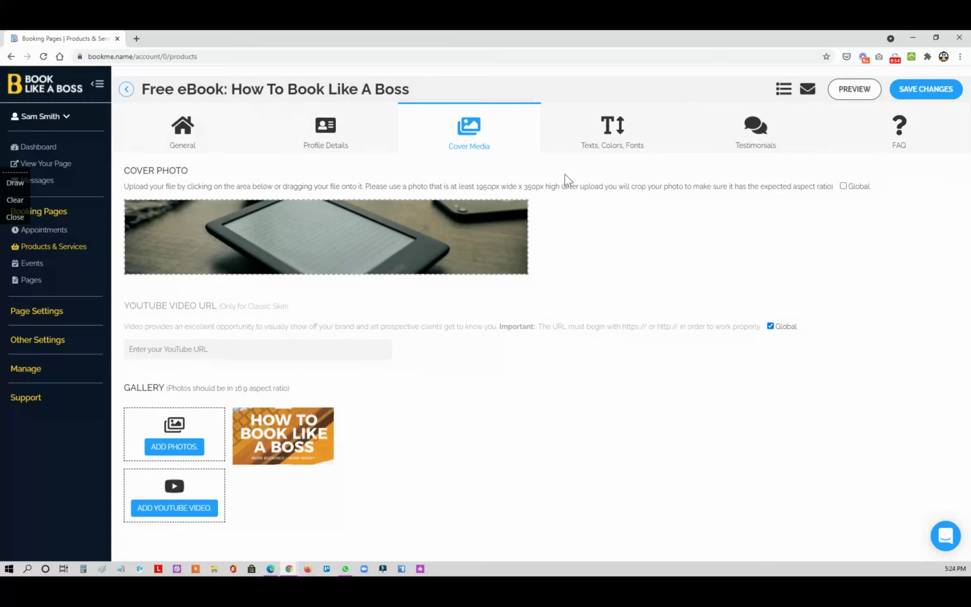
click(619, 141)
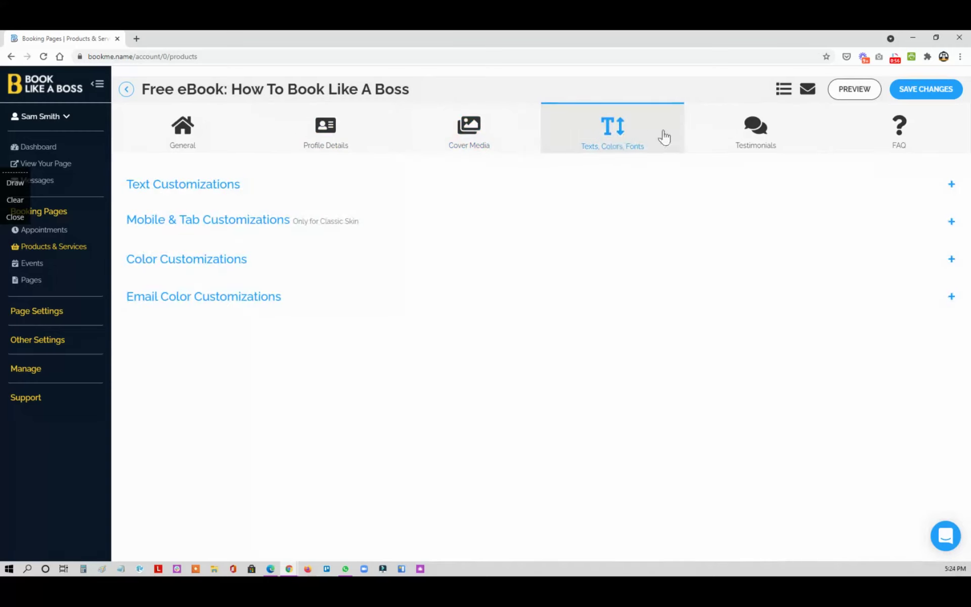
click(751, 131)
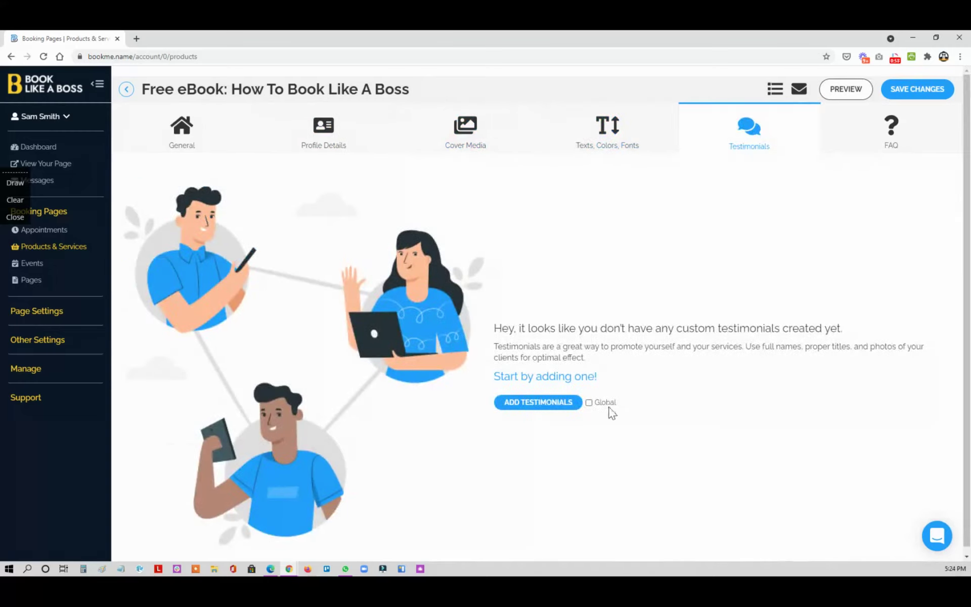
click(865, 136)
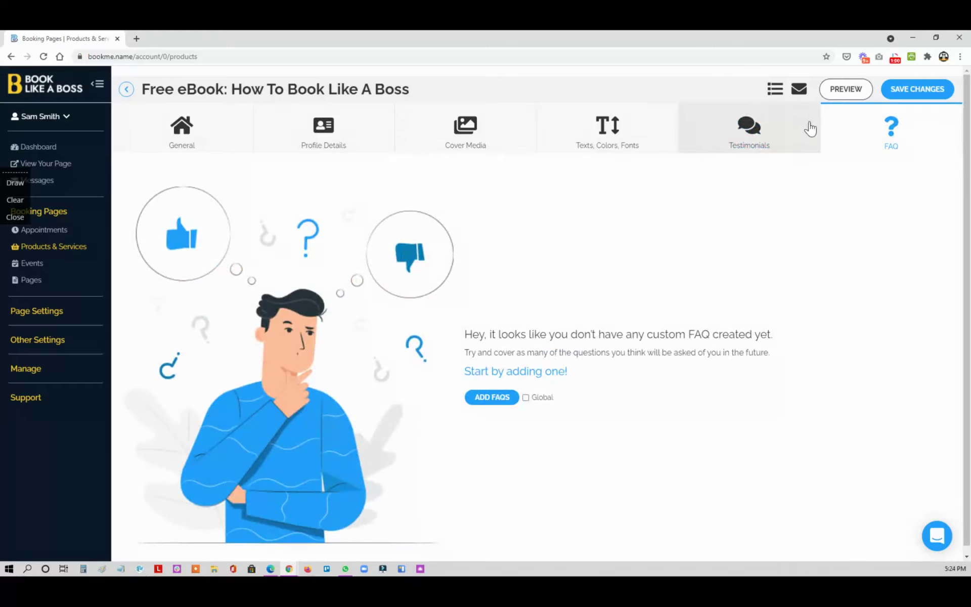
click(799, 89)
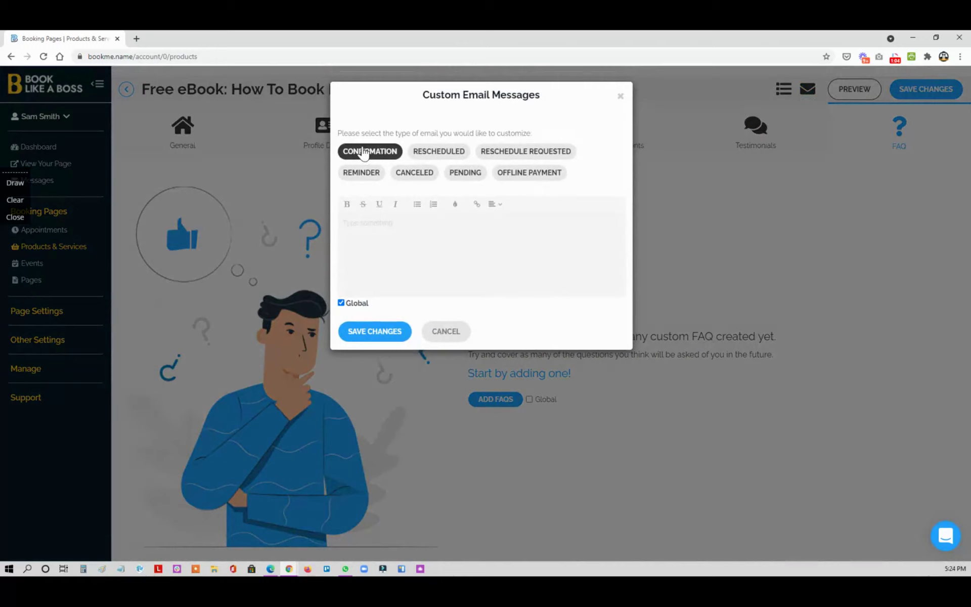
- Replace the global confirmation email with a thank-you message linking the PDF, and save
click(341, 302)
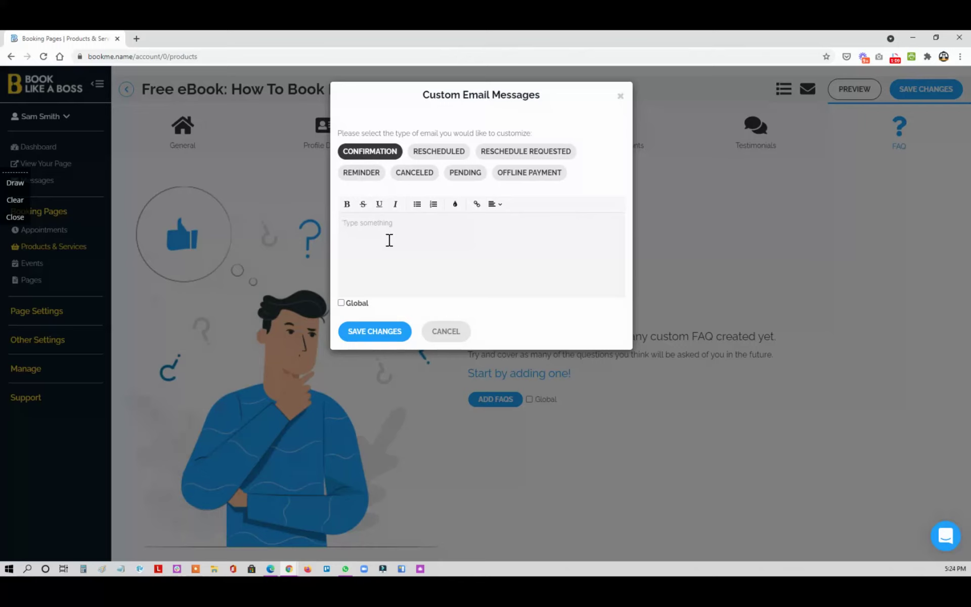
text(Thank you for )
text(downloa)
text(ding my ebook!)
key(Return)
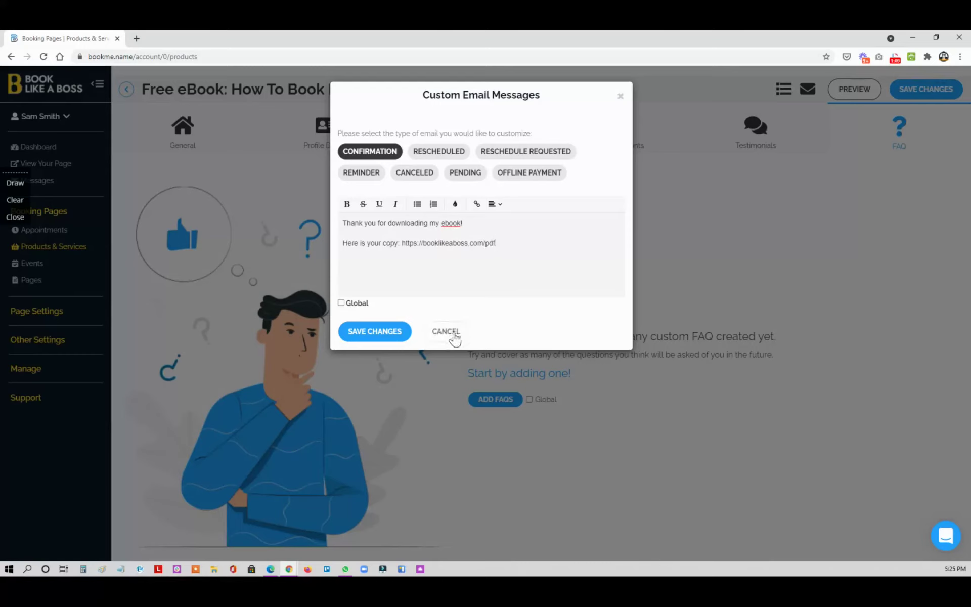
click(363, 332)
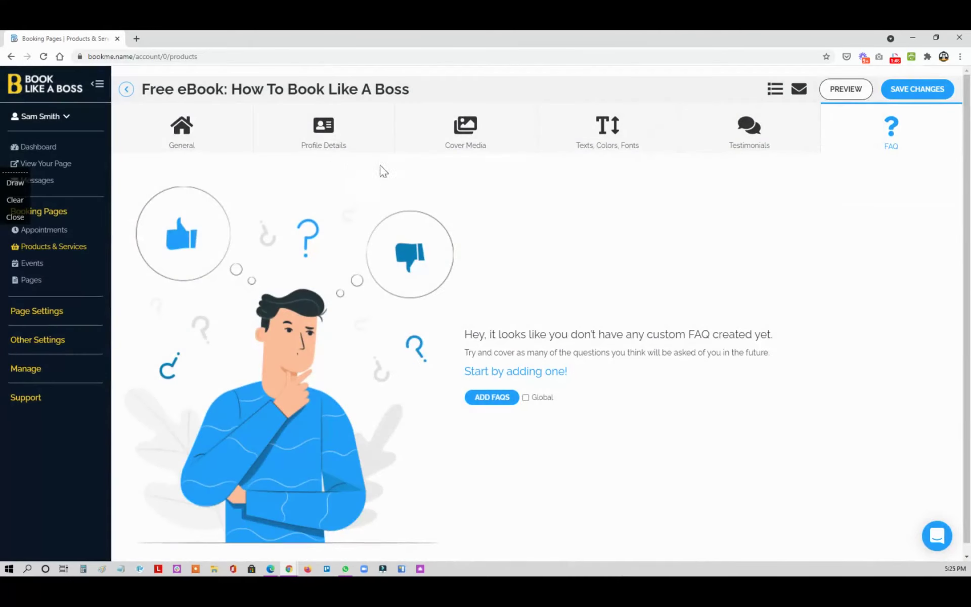
mouse_move(846, 89)
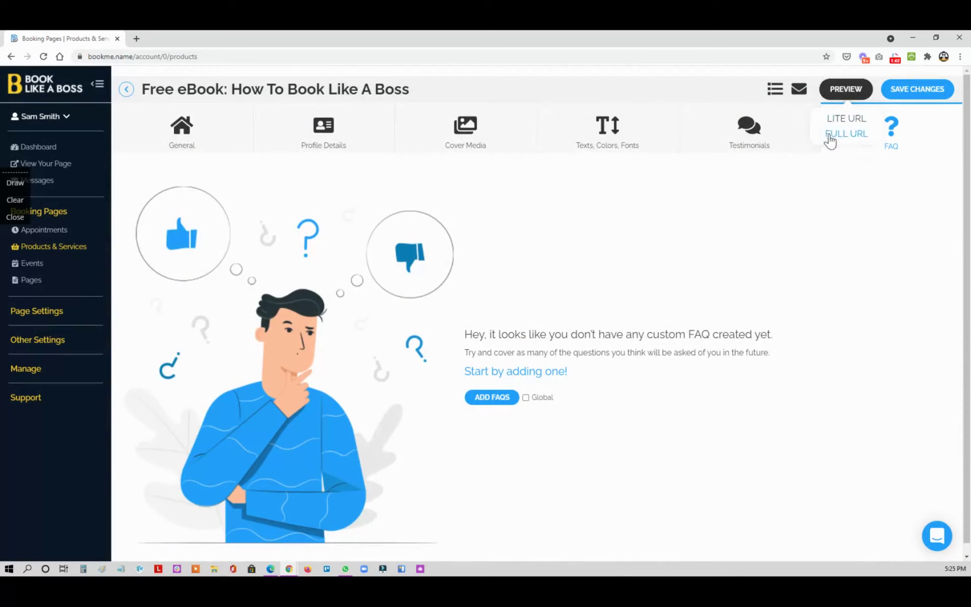
- Preview the eBook's Full URL page down to the Download Now For Free offer
click(831, 135)
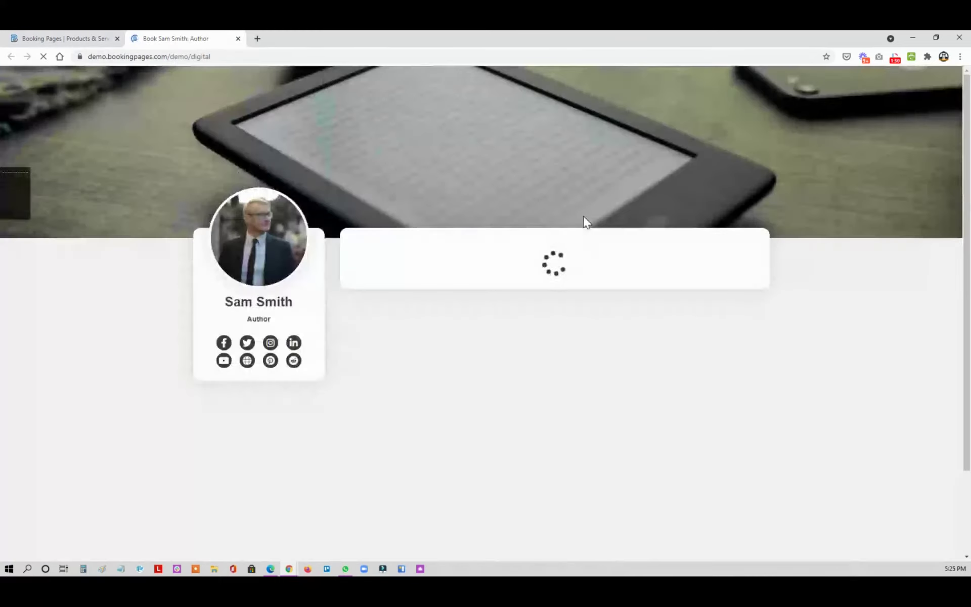
scroll(600, 205, down, 3)
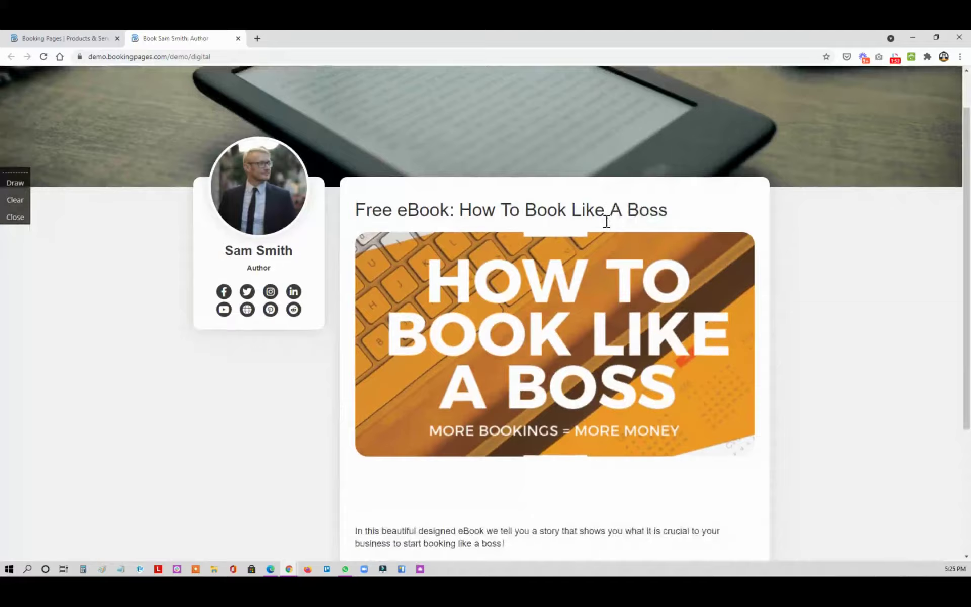
scroll(568, 212, down, 3)
scroll(534, 214, down, 3)
scroll(578, 221, up, 3)
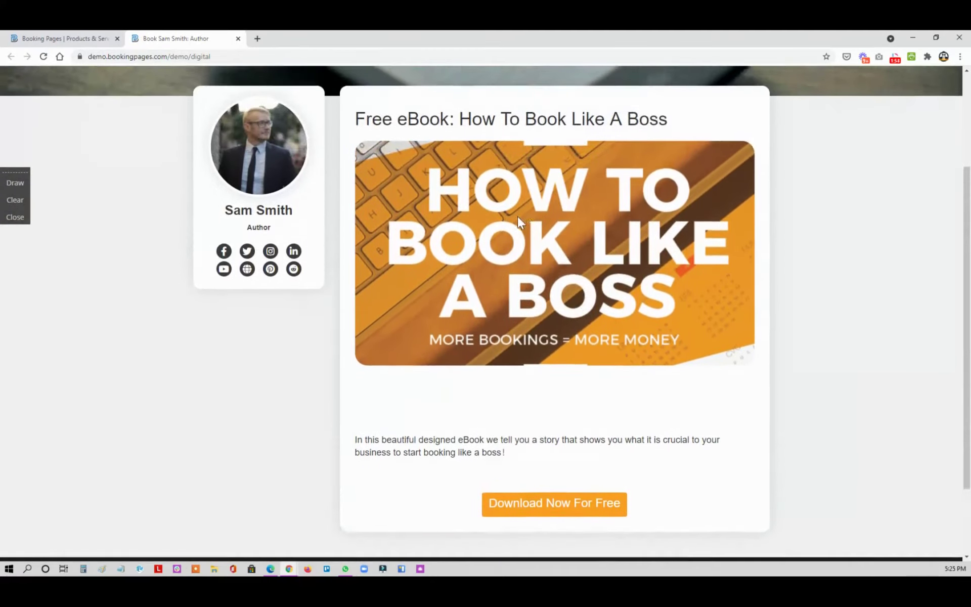
scroll(559, 253, down, 3)
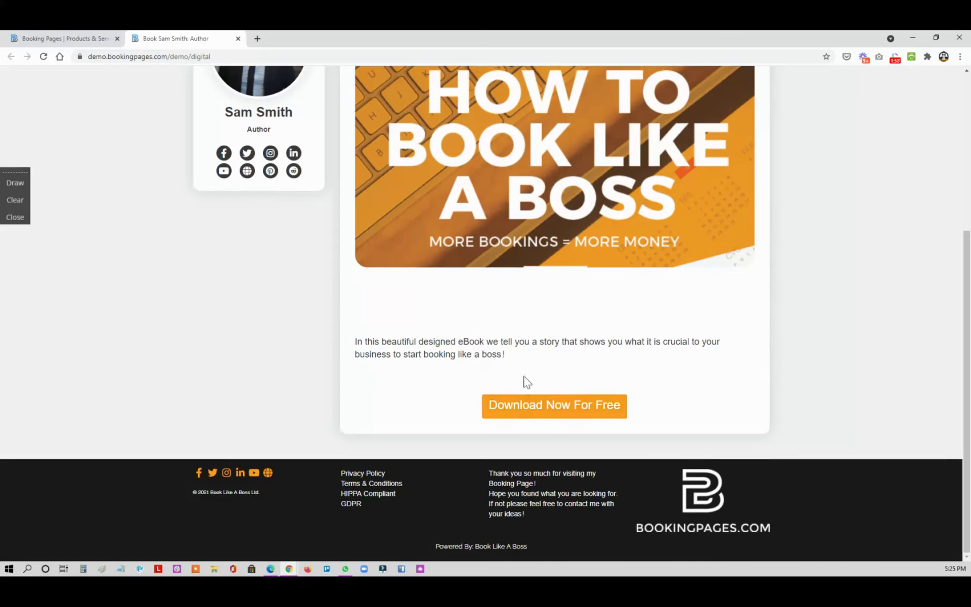
- Confirm the Text Customizations button text reads 'Download Now For Free', then return to the products list
click(64, 38)
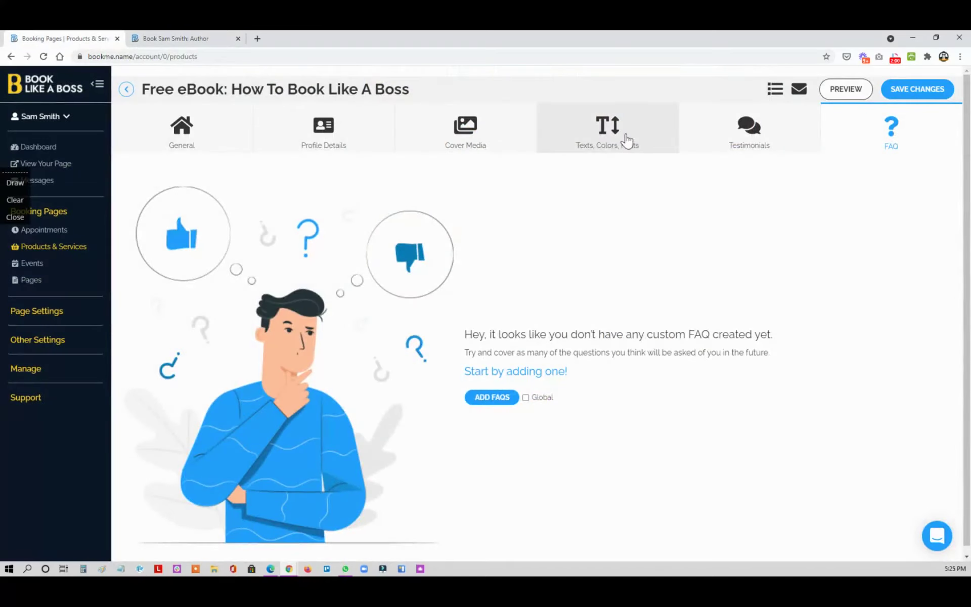
click(608, 130)
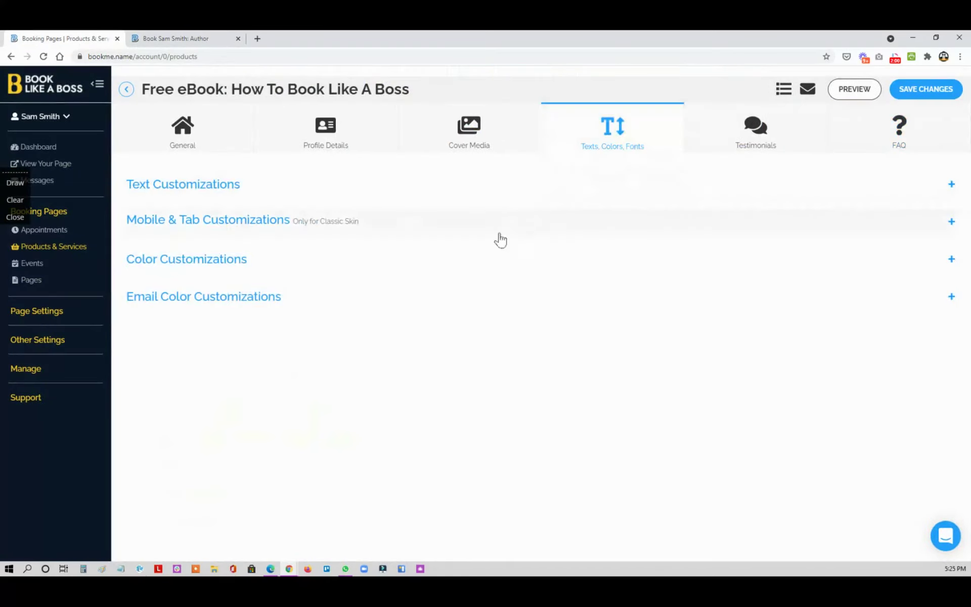
click(201, 186)
scroll(424, 291, down, 3)
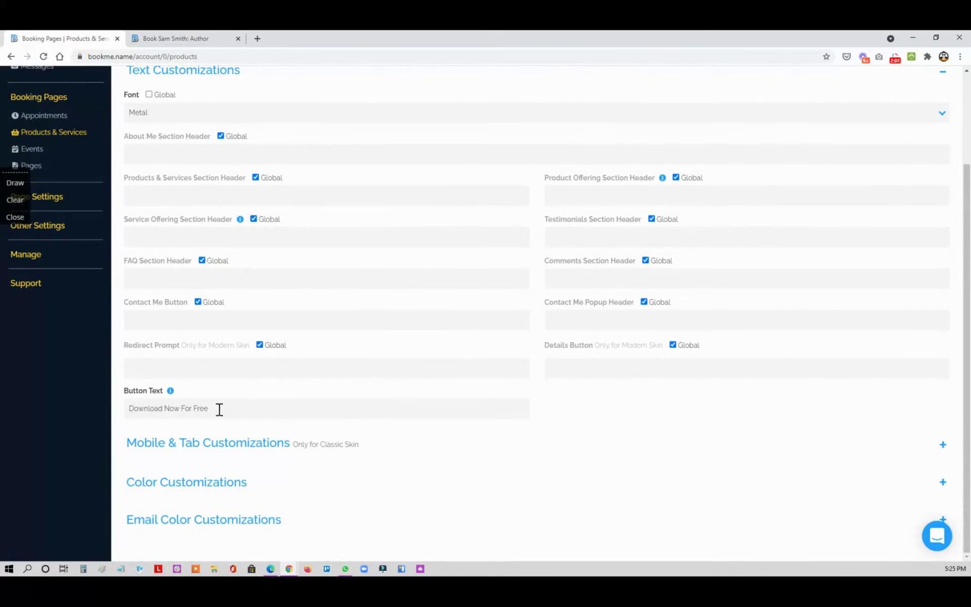
scroll(219, 401, up, 3)
click(127, 88)
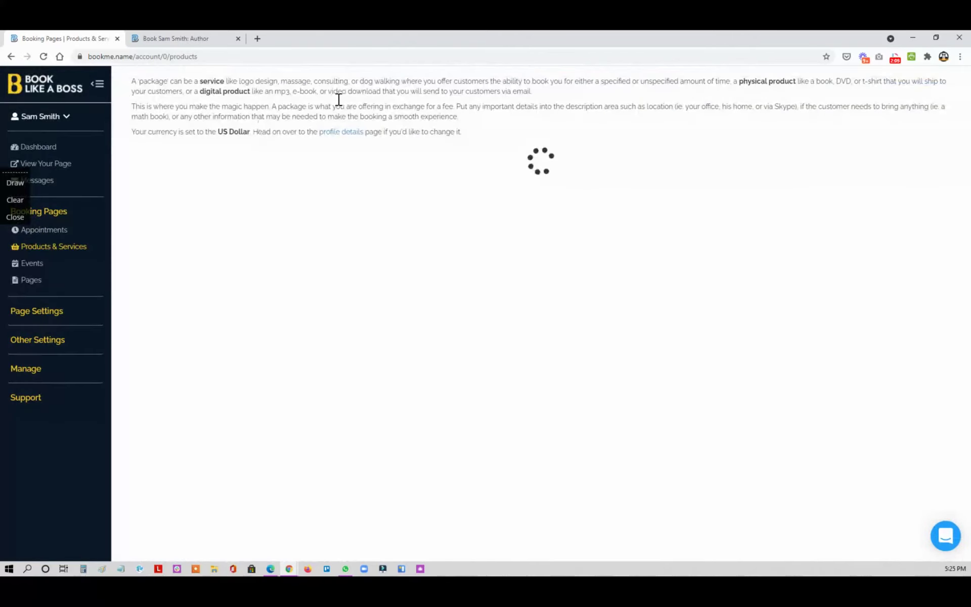
- On the public eBook page, fill the download form with a full name and test email
click(175, 38)
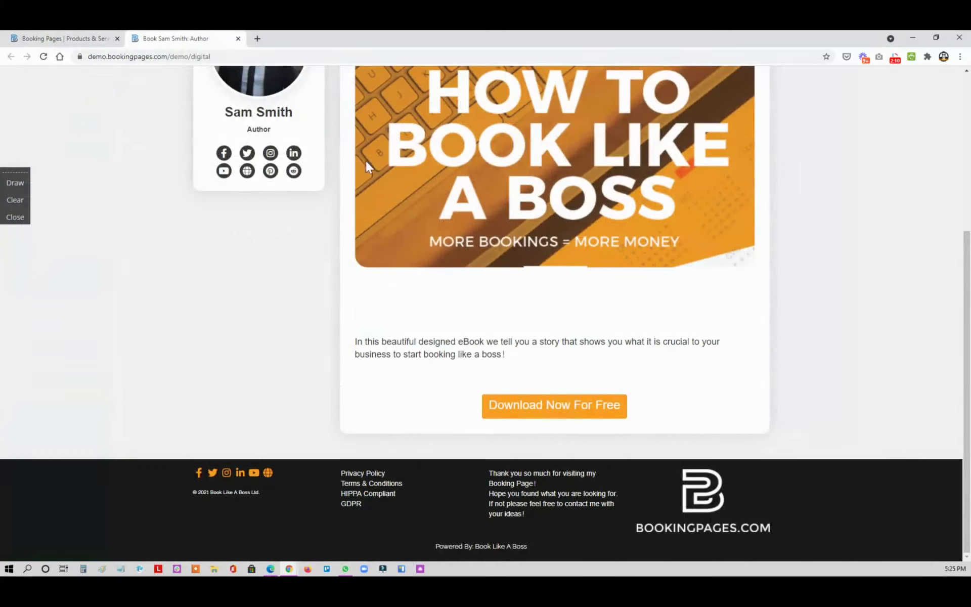
click(518, 405)
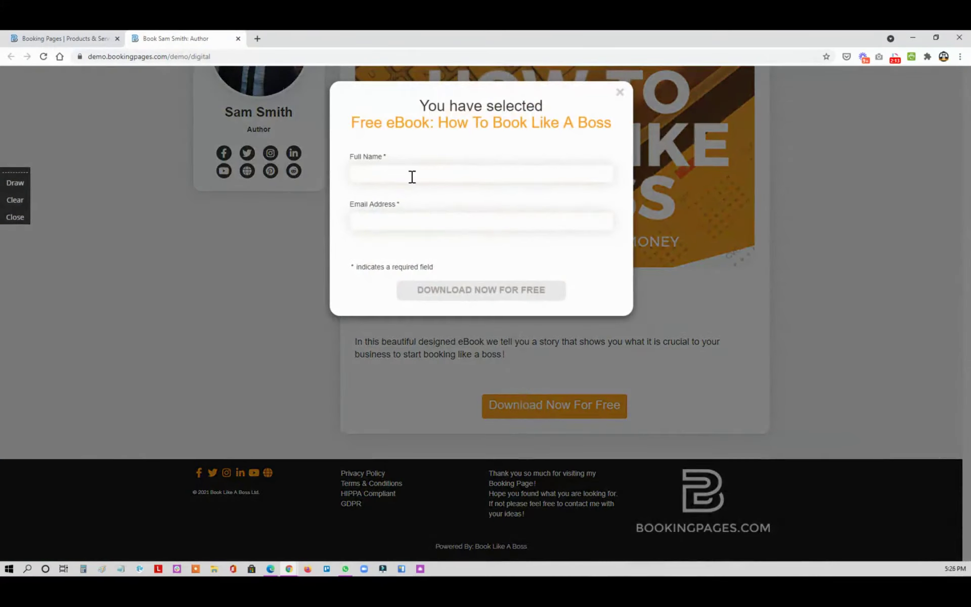
key(Tab)
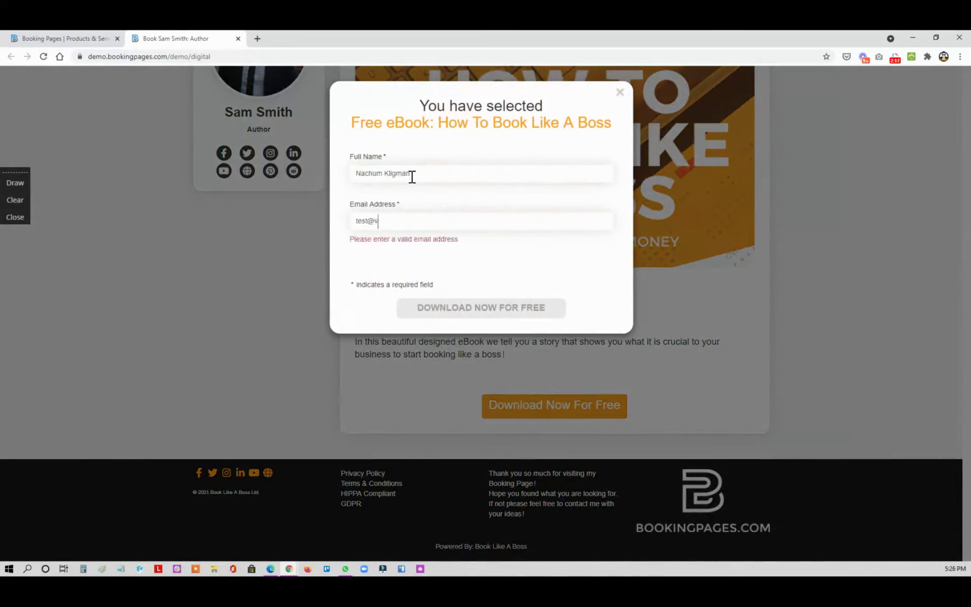
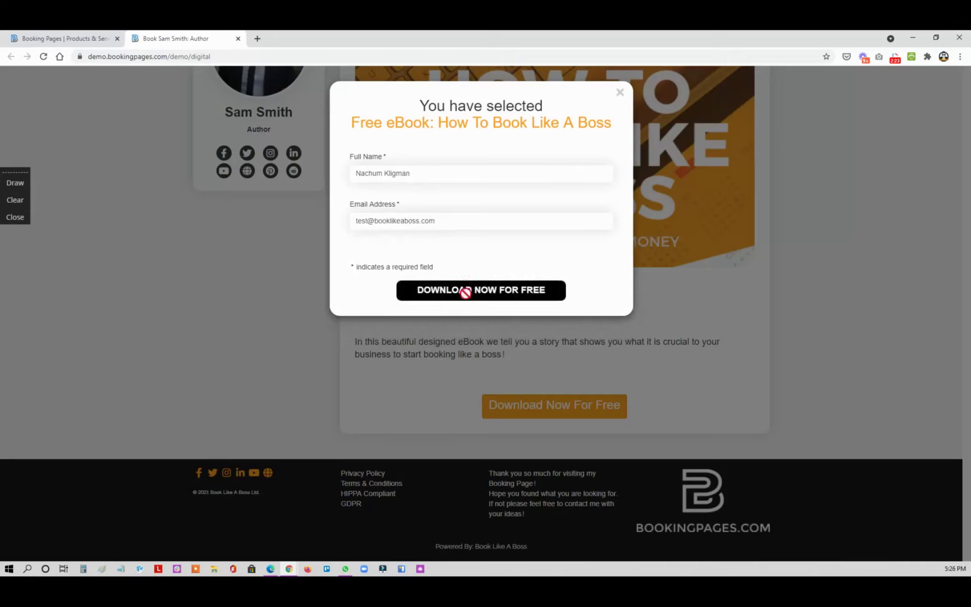
- Submit the download form and browse the 11-page How To Book Like A Boss PDF
click(465, 290)
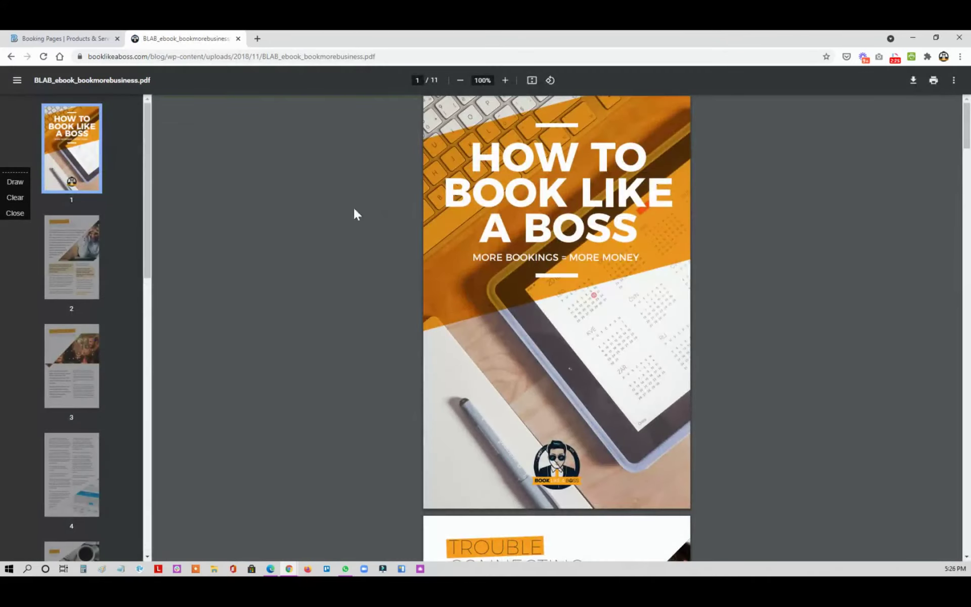
scroll(455, 161, down, 5)
scroll(494, 190, down, 5)
scroll(516, 213, down, 5)
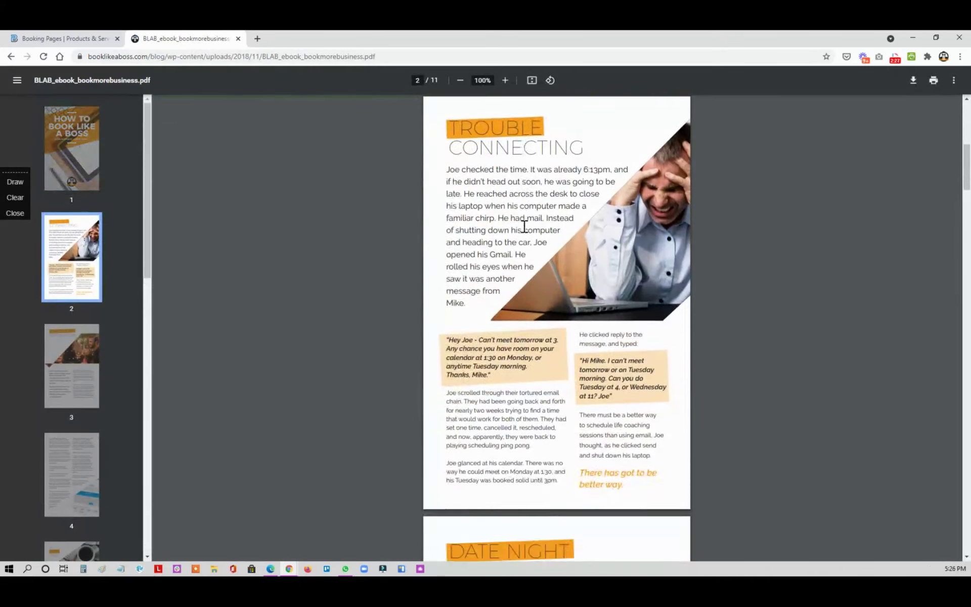
scroll(524, 227, down, 5)
scroll(524, 228, down, 10)
scroll(523, 227, down, 10)
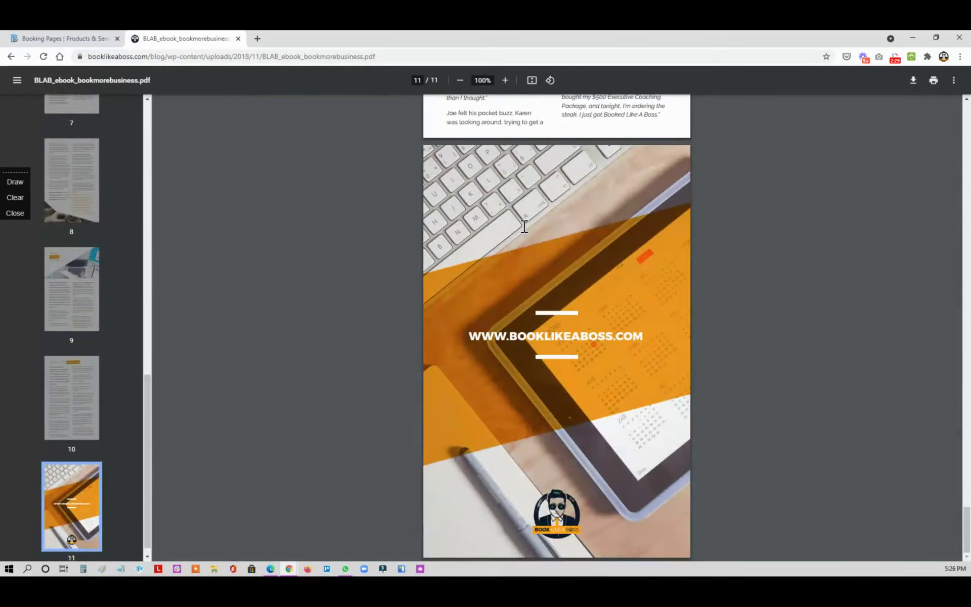
scroll(523, 227, up, 5)
scroll(524, 227, up, 8)
scroll(522, 224, up, 5)
scroll(520, 221, up, 4)
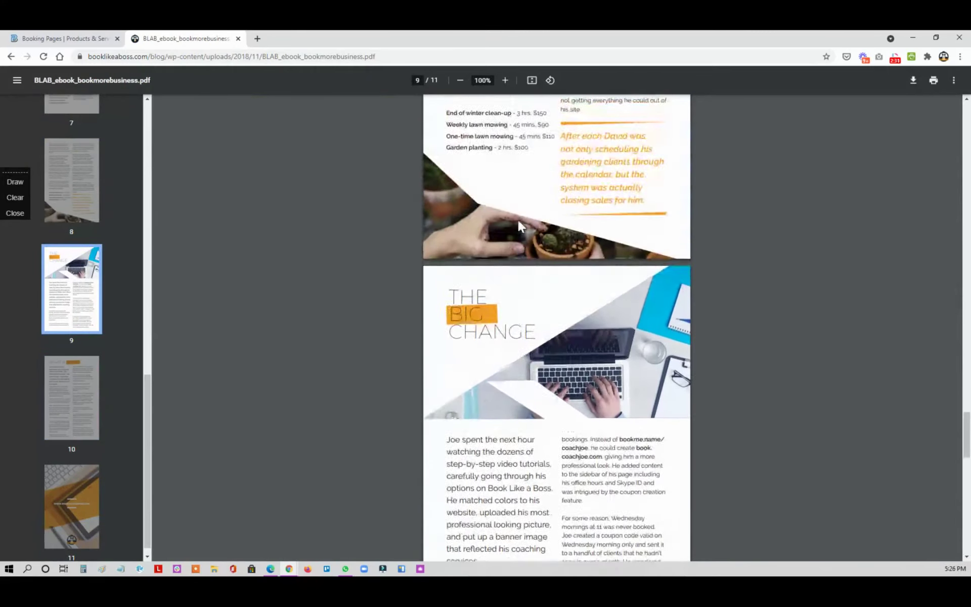
scroll(518, 220, down, 3)
scroll(518, 220, up, 8)
scroll(519, 221, up, 3)
scroll(518, 221, up, 2)
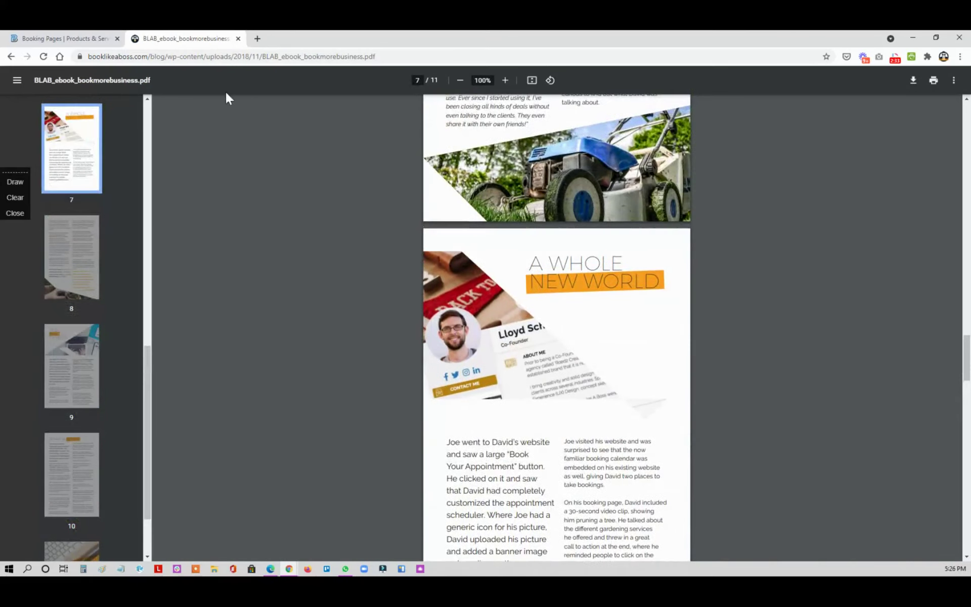
scroll(272, 101, up, 5)
scroll(265, 67, up, 2)
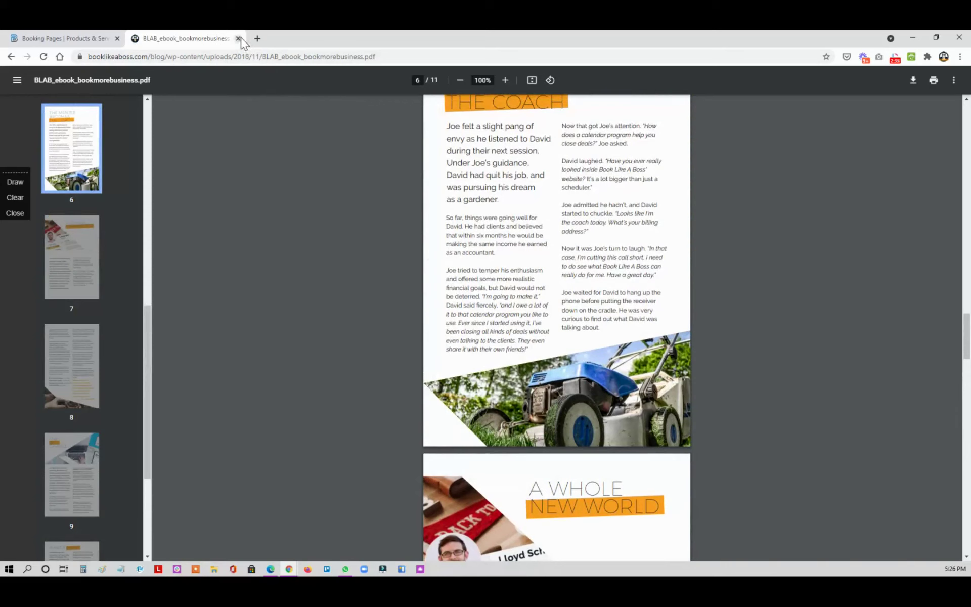
- Close the PDF and duplicate the Free eBook card as a new digital product
click(239, 38)
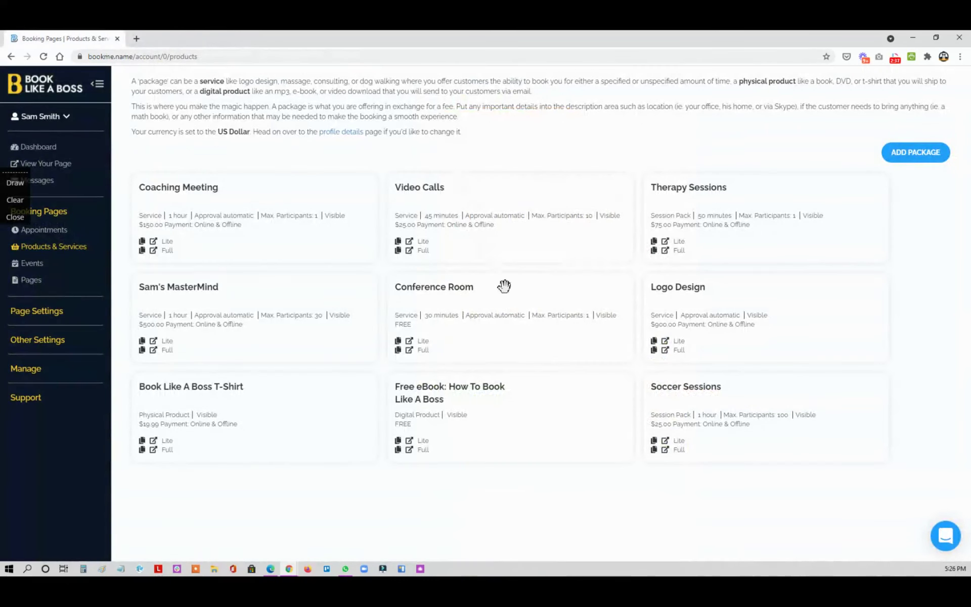
mouse_move(509, 417)
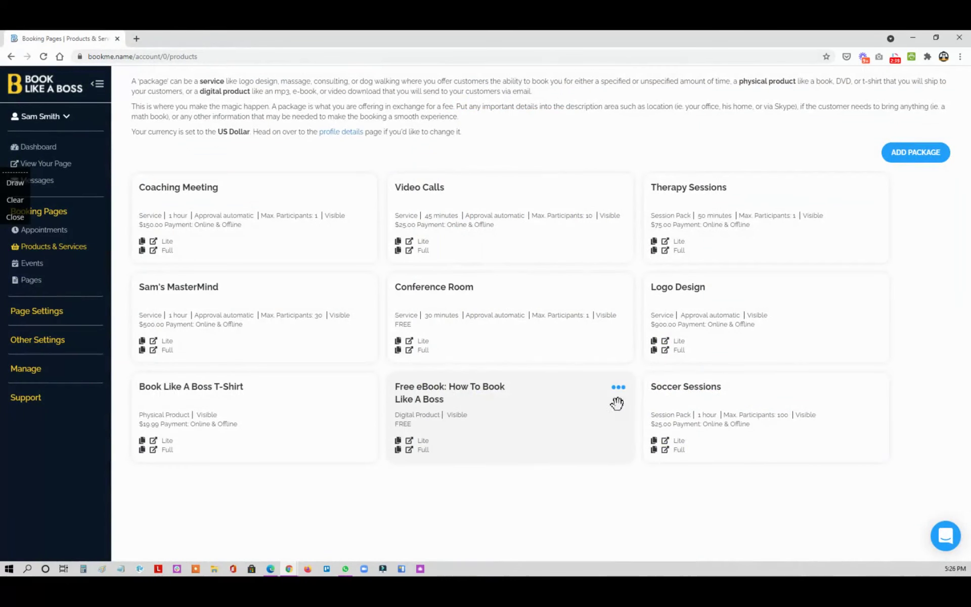
click(618, 387)
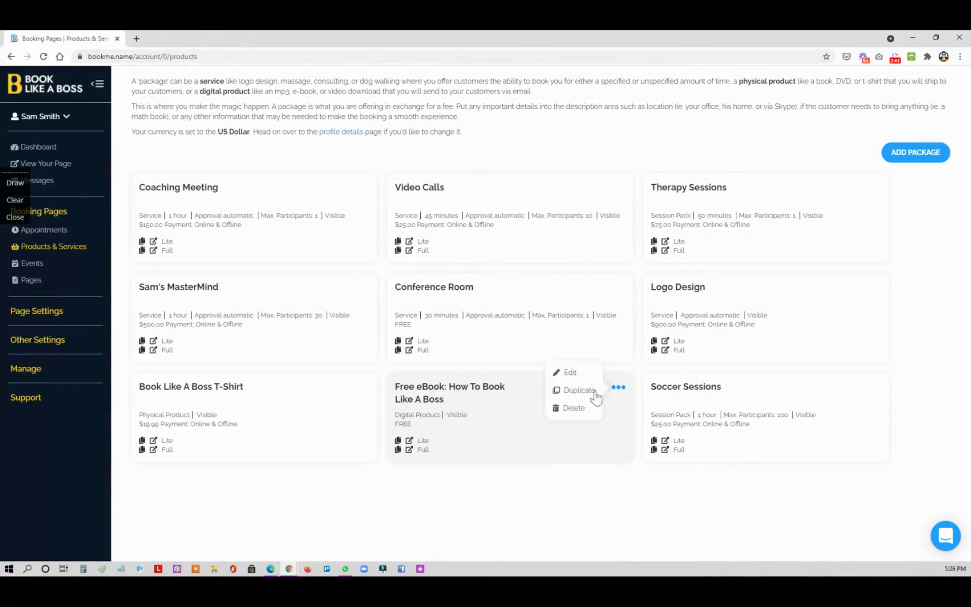
click(580, 390)
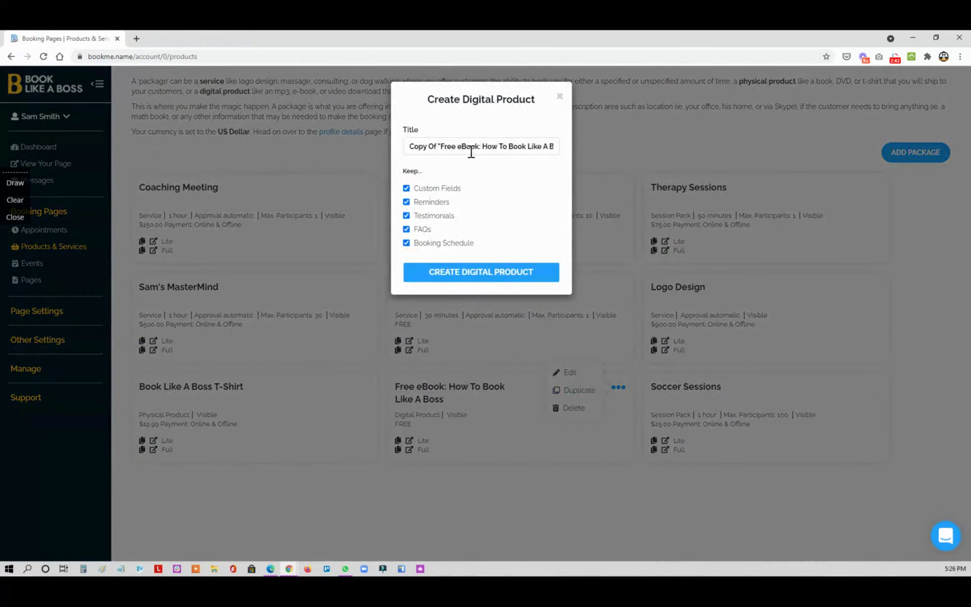
click(473, 272)
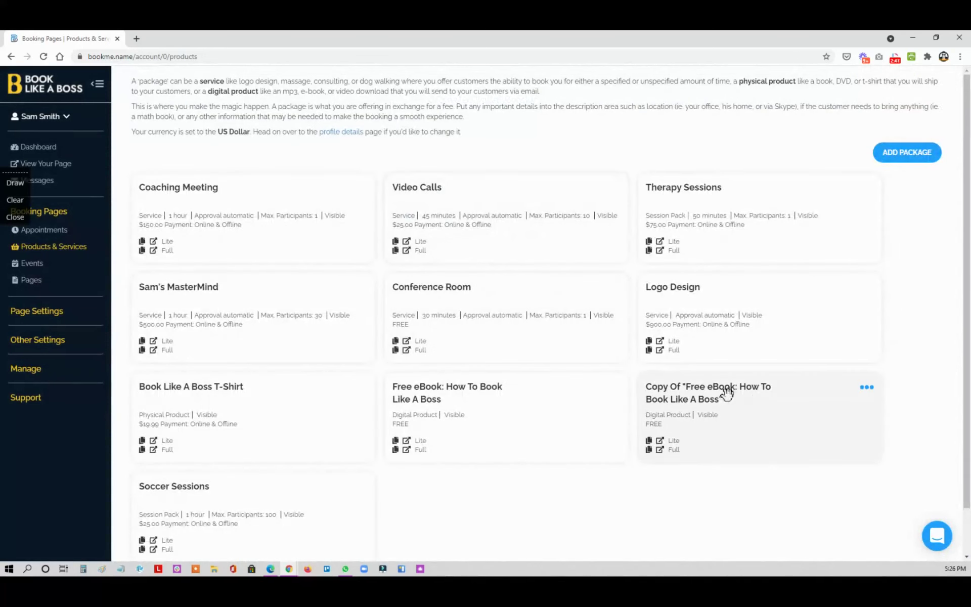
- Edit the copied product and delete 'Copy Of "Free ' from its title
click(867, 386)
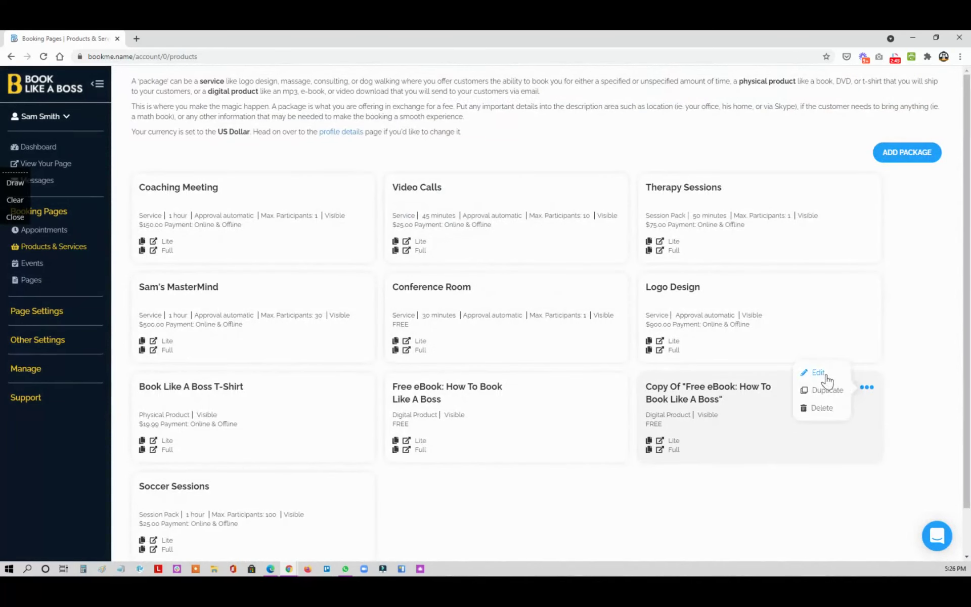
click(819, 372)
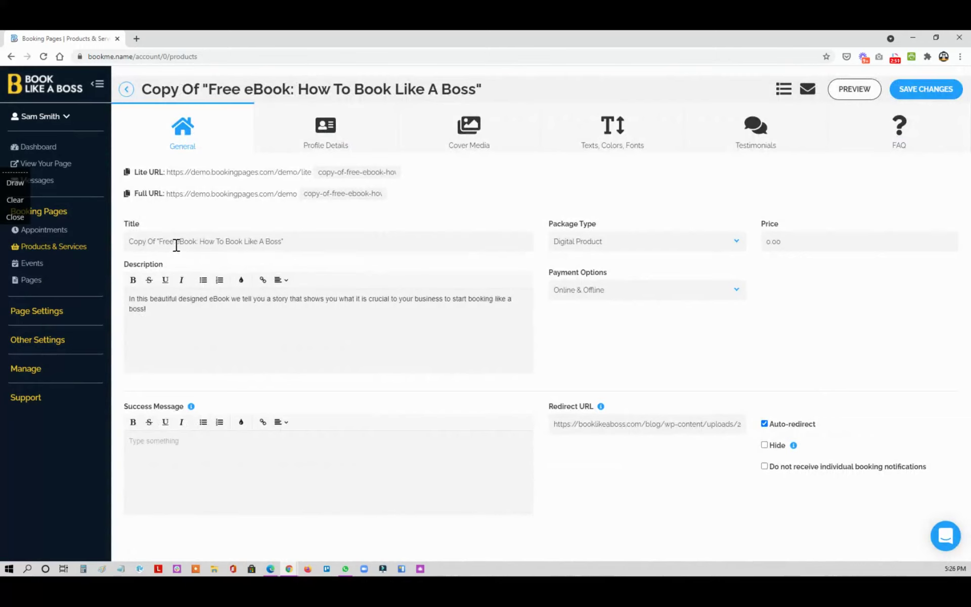
drag(176, 242, 107, 246)
key(BackSpace)
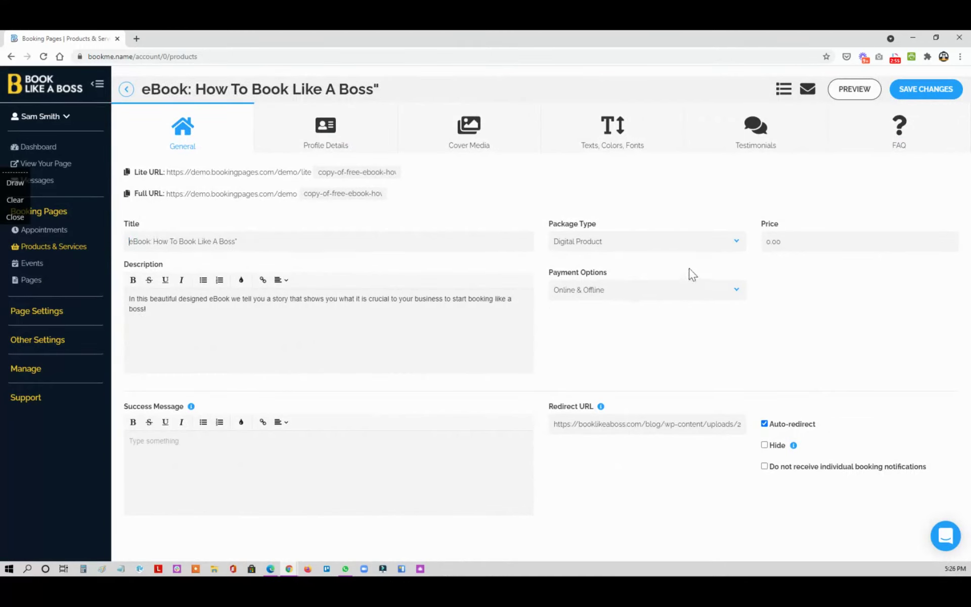
- Set the price to 10 and both URL slugs to 'ebook', and save
double_click(772, 241)
text(1)
click(321, 172)
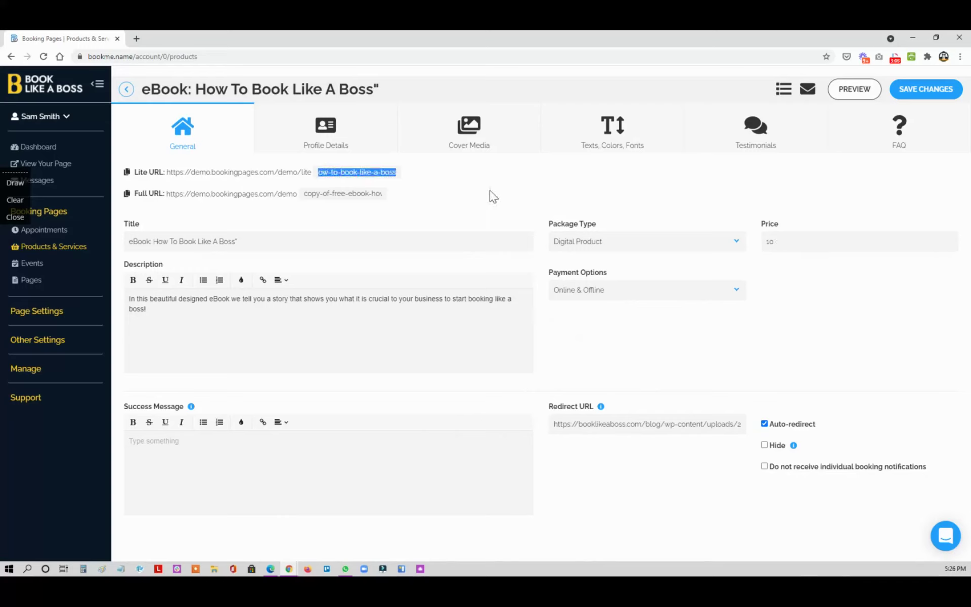
text(ebook)
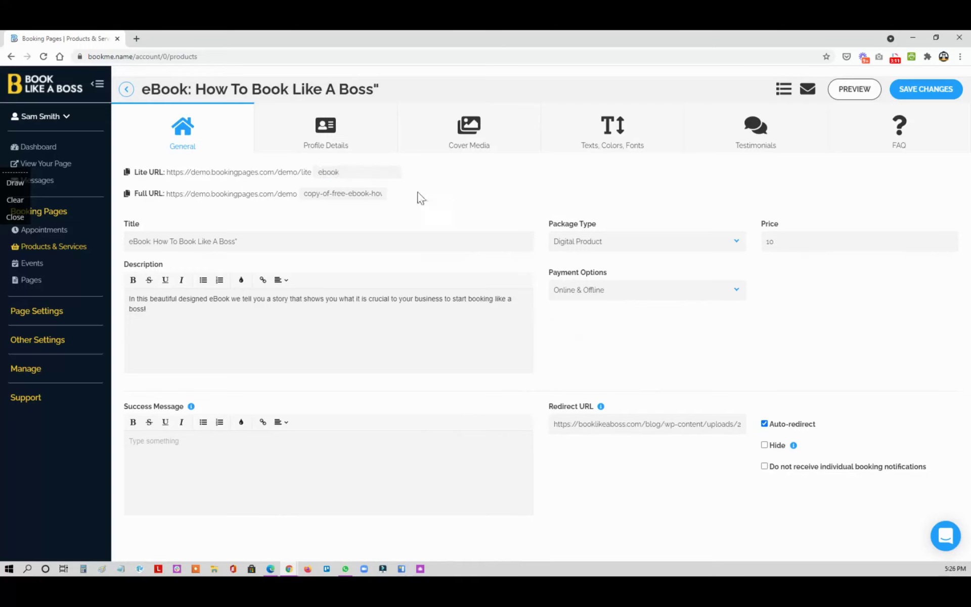
drag(305, 193, 527, 224)
text(ebook)
click(925, 89)
click(855, 89)
- Expand the paid eBook's Text Customizations with its 'Download Now' button text, and save the product
click(855, 135)
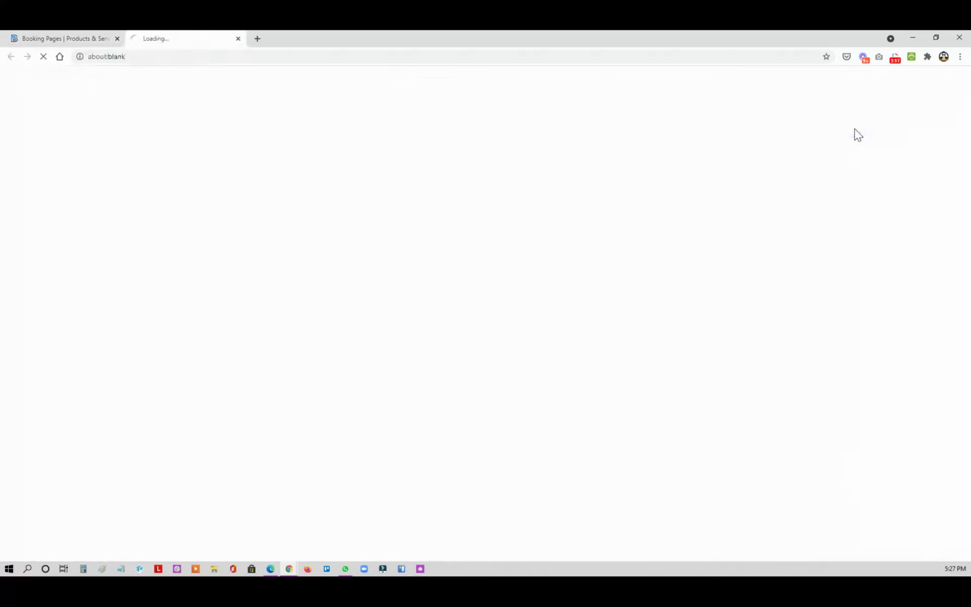
click(237, 37)
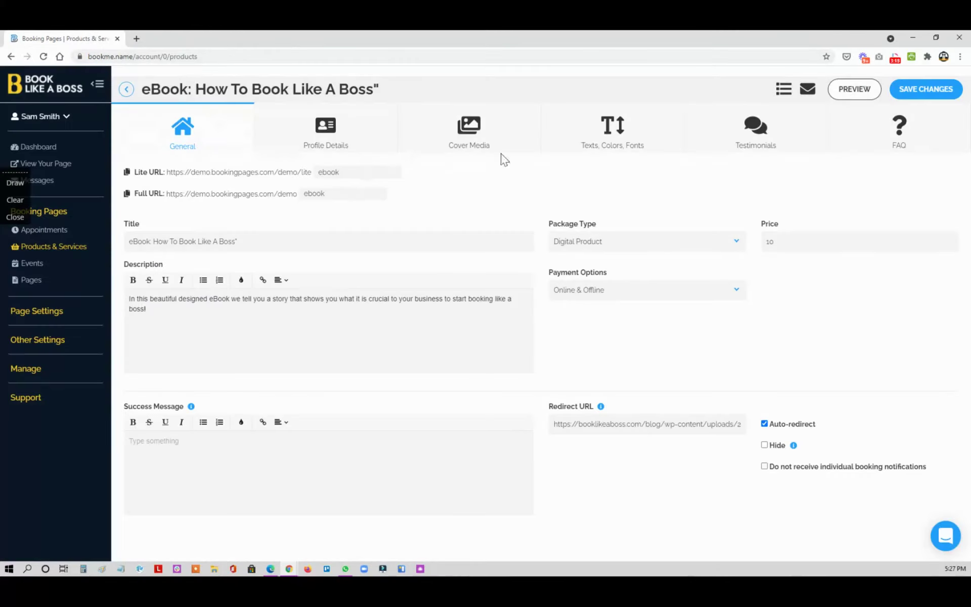
click(614, 131)
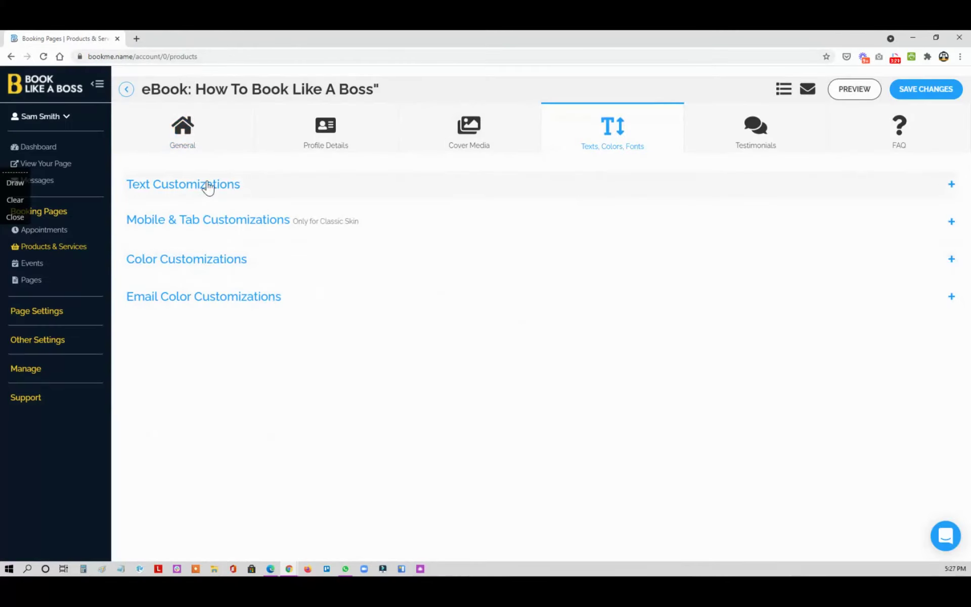
click(208, 186)
scroll(329, 326, down, 2)
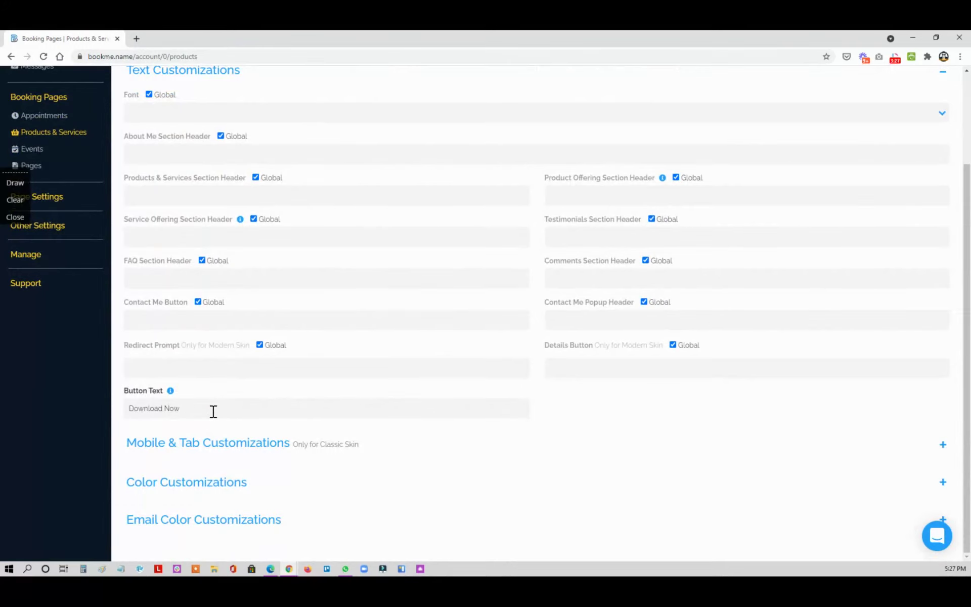
scroll(743, 227, up, 5)
click(917, 89)
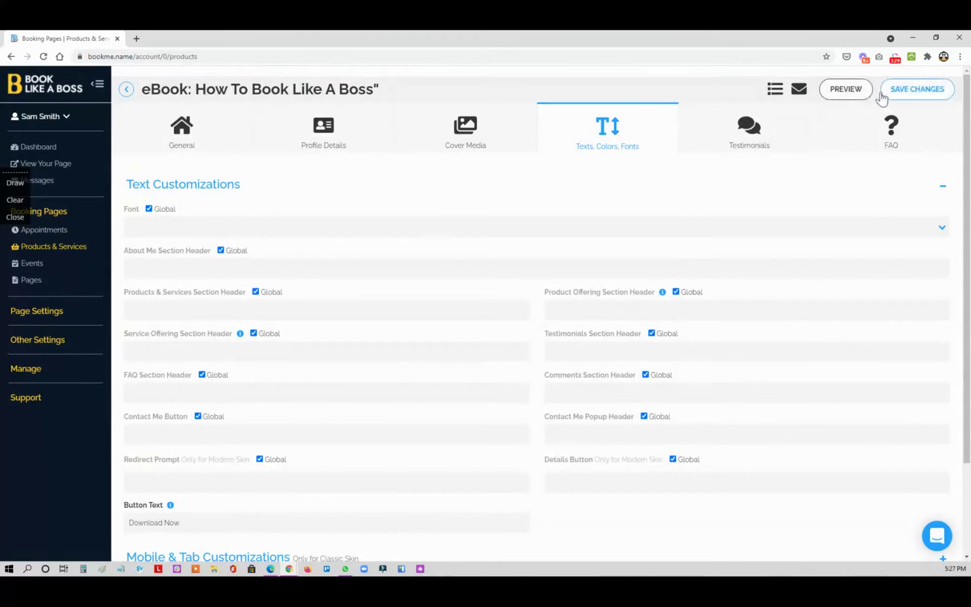
click(842, 91)
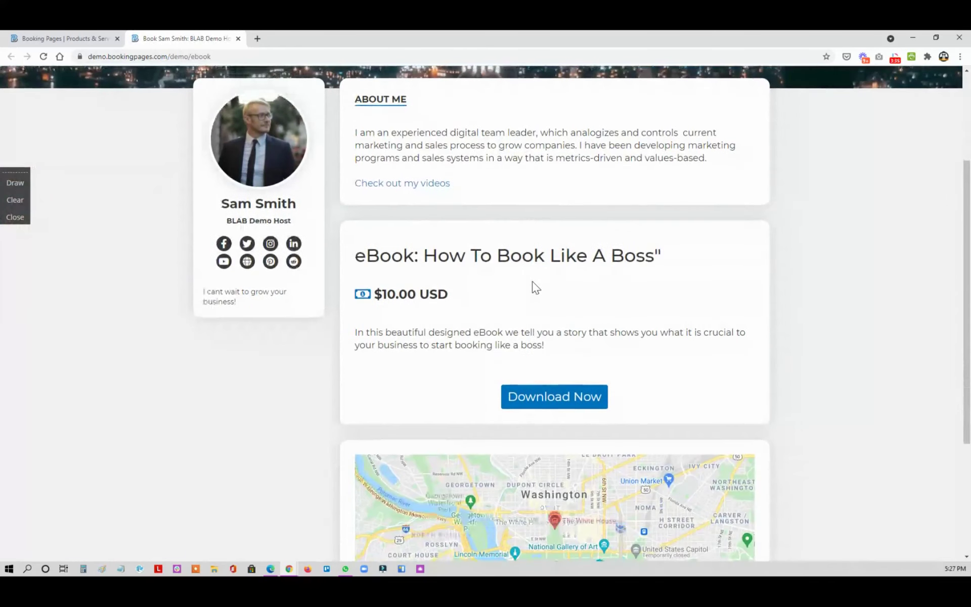
scroll(506, 287, down, 2)
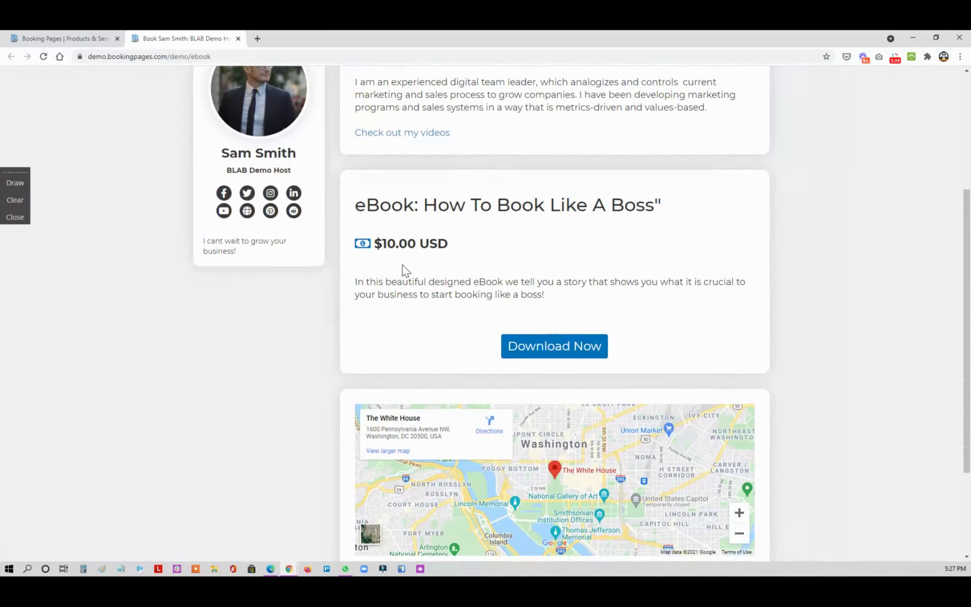
- Open the $10.00 eBook's Download Now checkout popup showing PayPal options, then close it
click(567, 346)
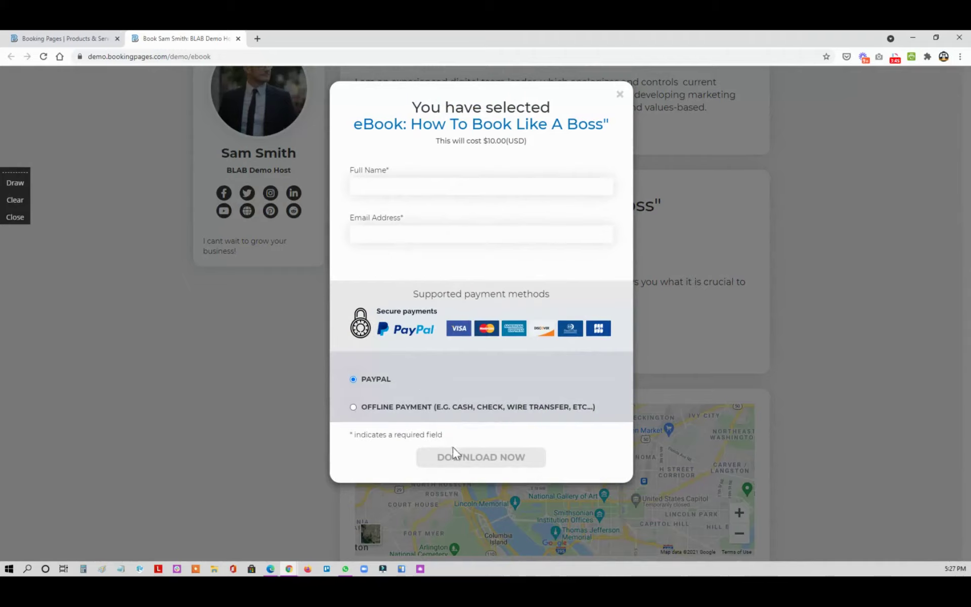
click(620, 95)
scroll(419, 254, up, 5)
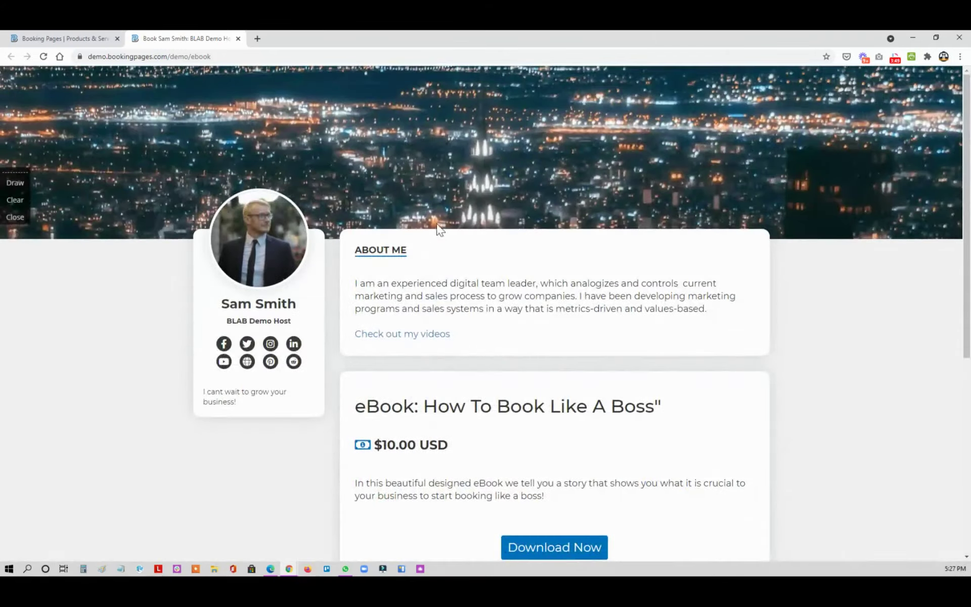